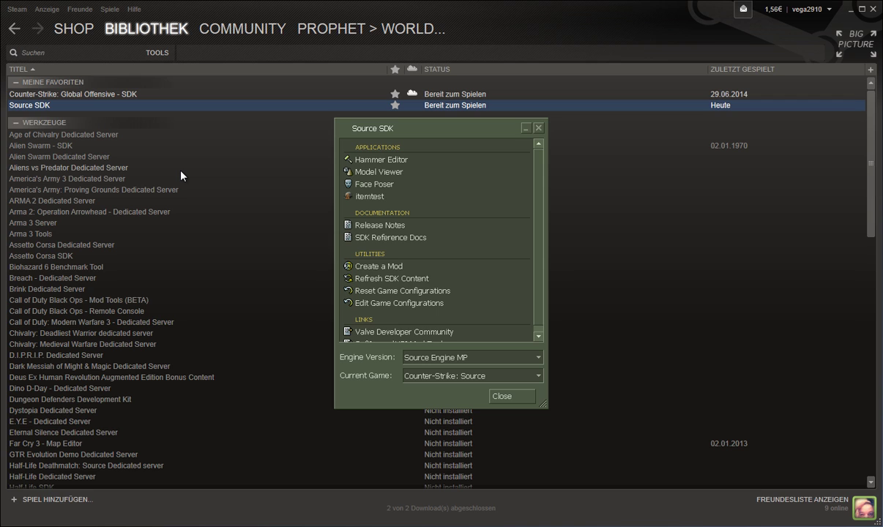
- Try to create a new map in the Hammer Editor started from the Source SDK launcher
{"action": "double_click", "coordinate": [385, 159]}
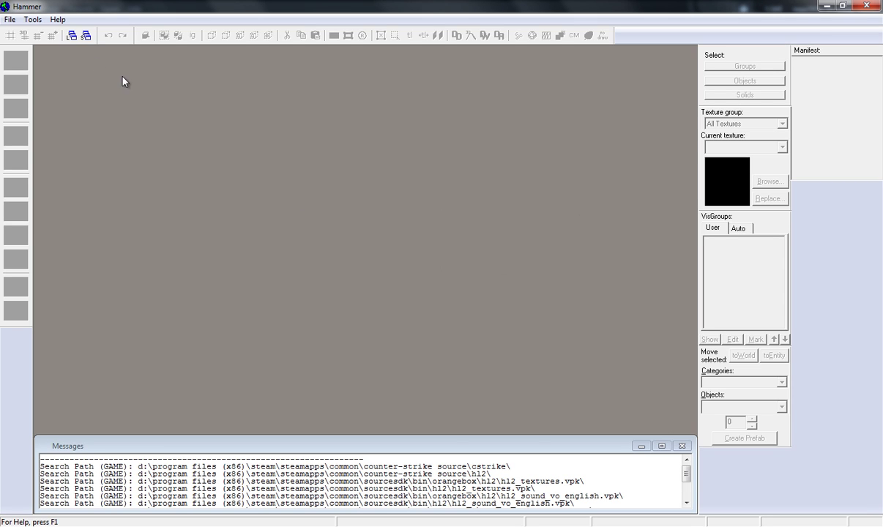
{"action": "left_click", "coordinate": [10, 19]}
{"action": "left_click", "coordinate": [24, 31]}
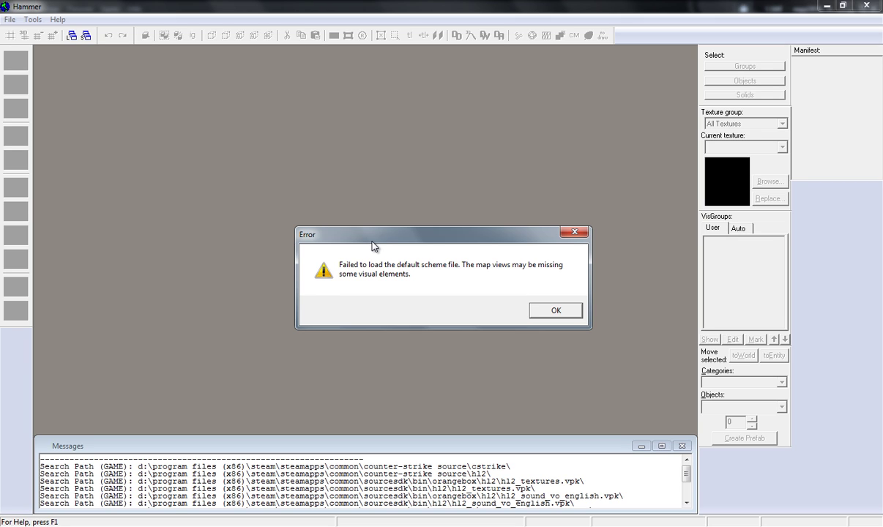
{"action": "left_click", "coordinate": [540, 311]}
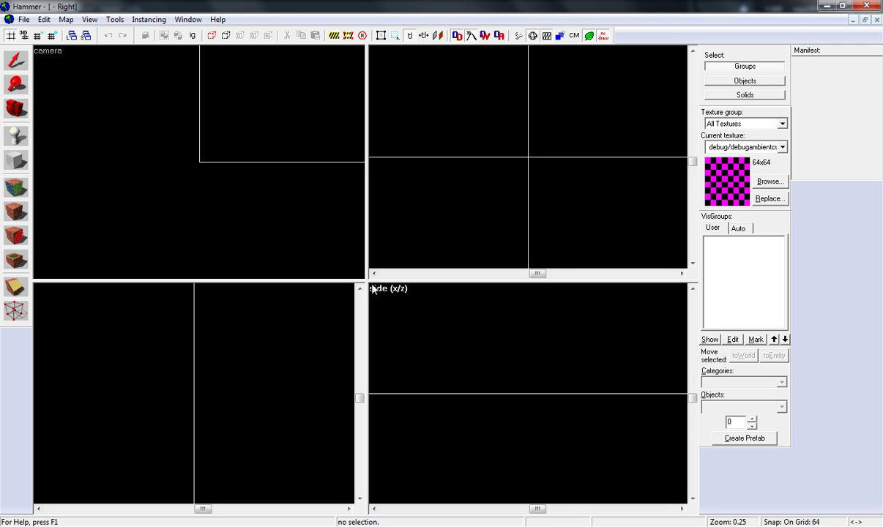
- Close the Hammer Editor and the Source SDK launcher
{"action": "left_click", "coordinate": [867, 7]}
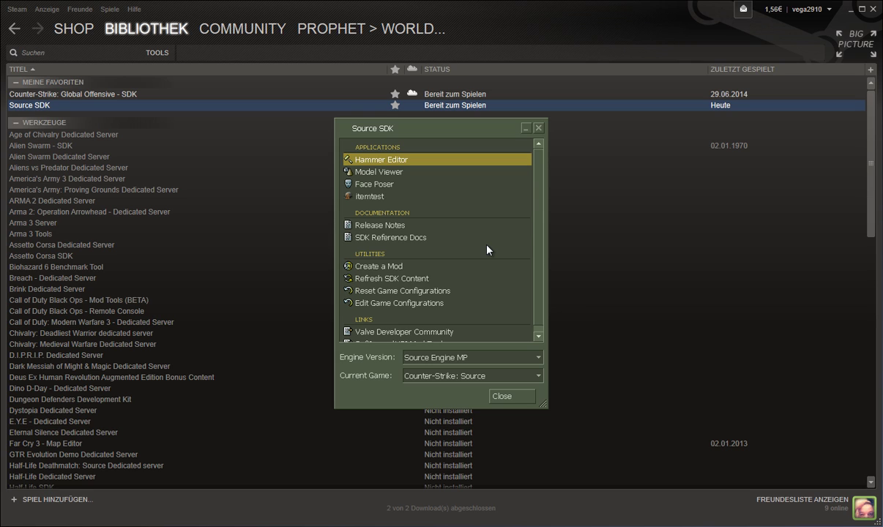
{"action": "left_click", "coordinate": [539, 129]}
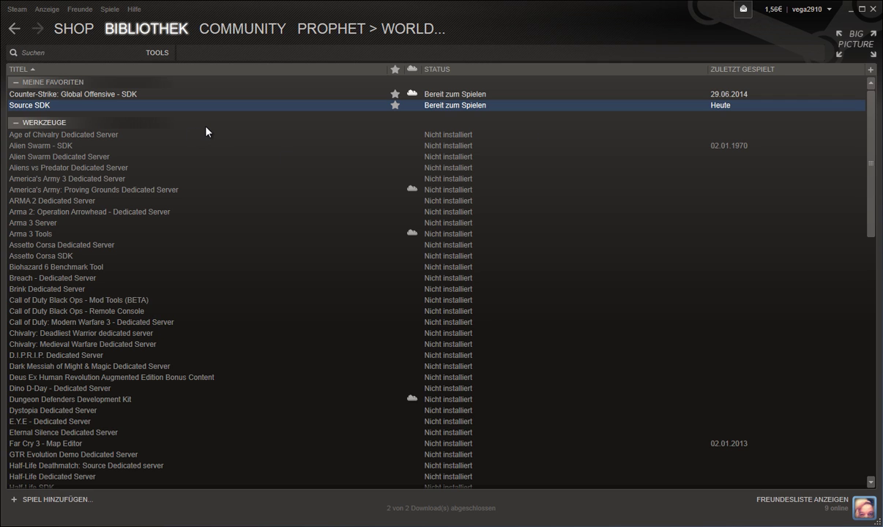
{"action": "key", "text": "Up"}
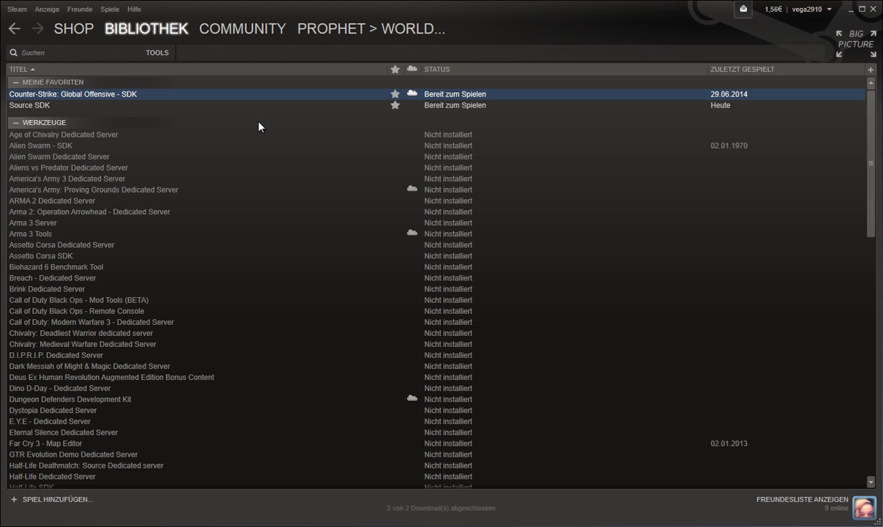
{"action": "left_click", "coordinate": [220, 105]}
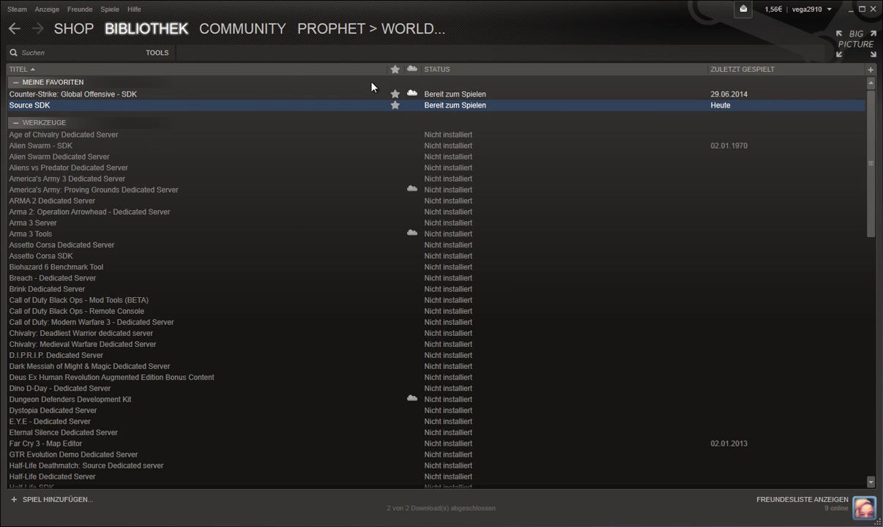
- Show all games in the library and open the properties of Counter-Strike: Source
{"action": "mouse_move", "coordinate": [158, 33]}
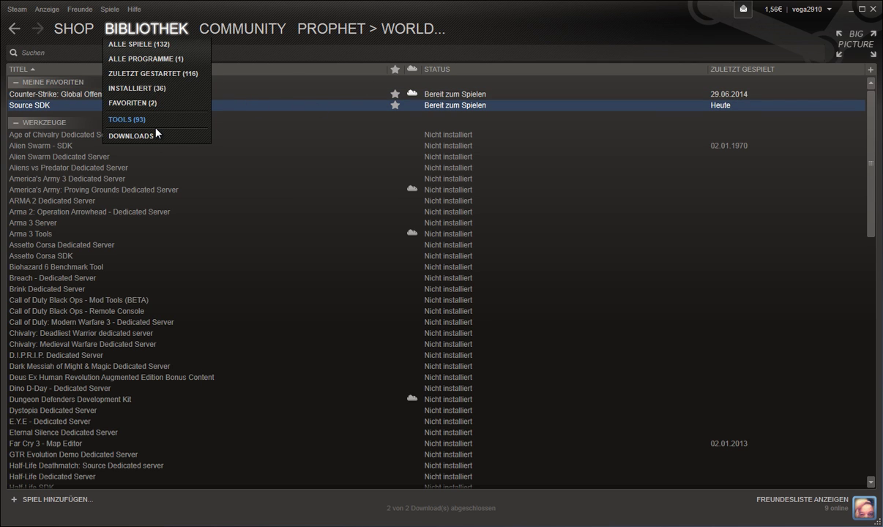
{"action": "left_click", "coordinate": [151, 45]}
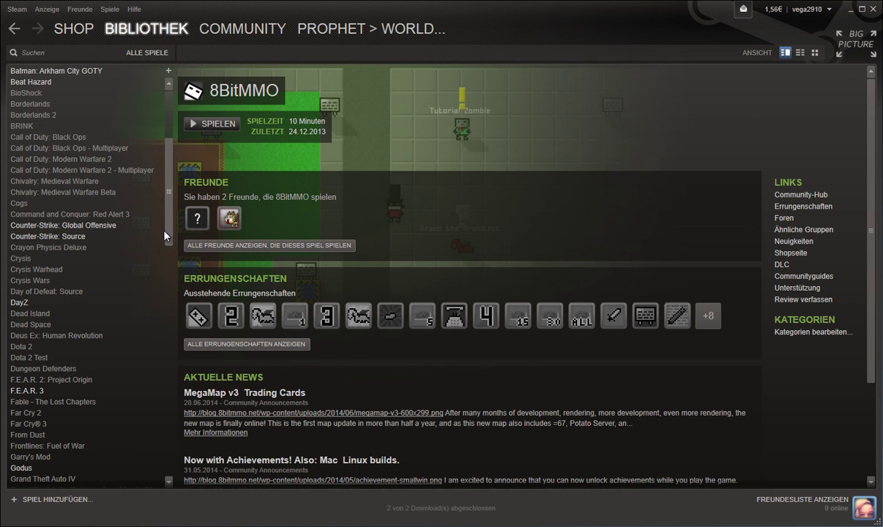
{"action": "left_click", "coordinate": [74, 236]}
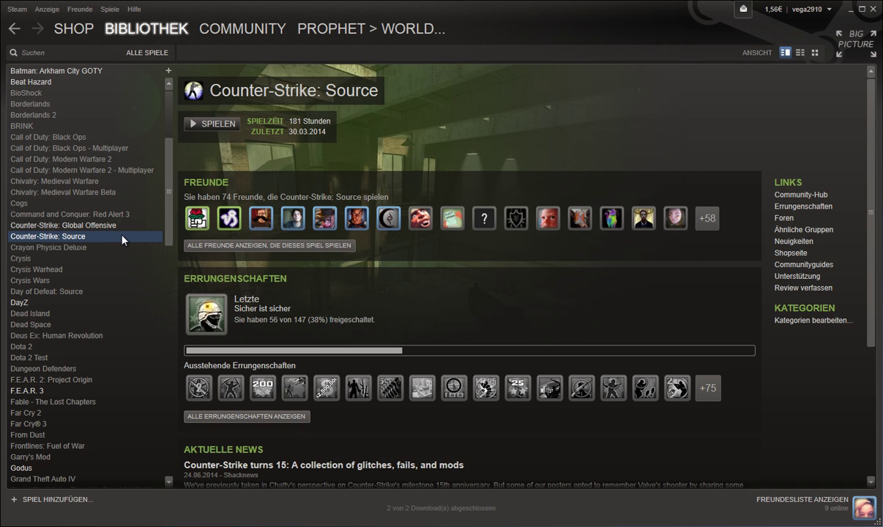
{"action": "right_click", "coordinate": [72, 241]}
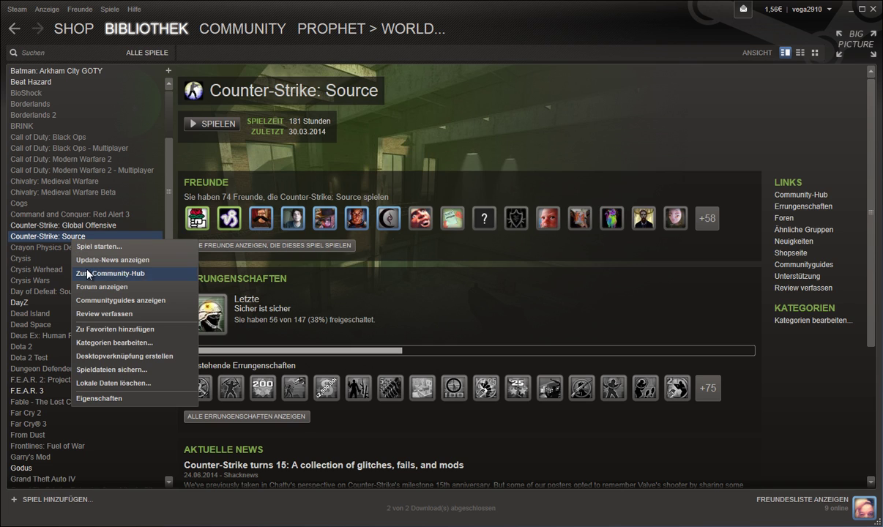
{"action": "left_click", "coordinate": [126, 403]}
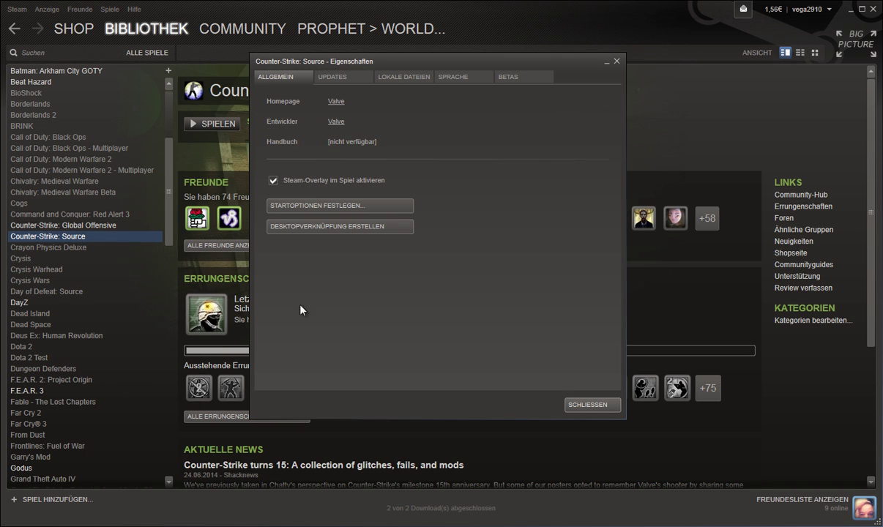
- Opt Counter-Strike: Source into the sdktools_beta beta and close its properties
{"action": "left_click", "coordinate": [515, 85]}
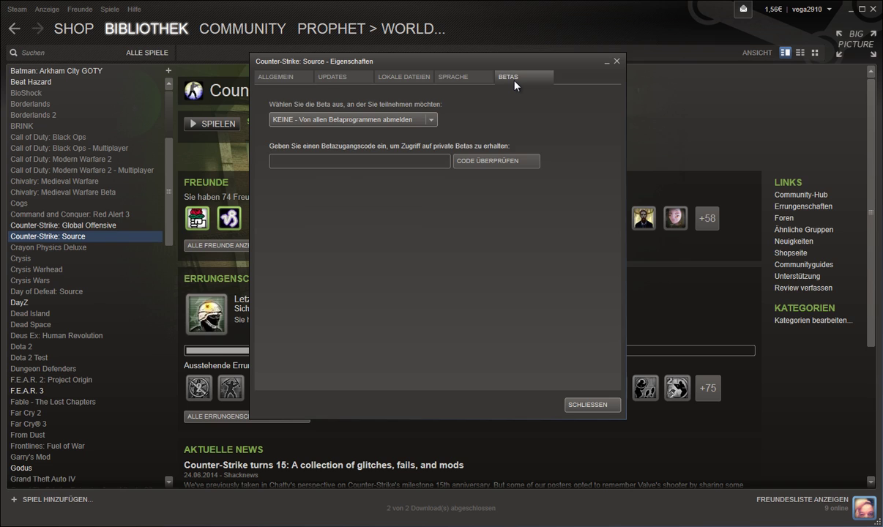
{"action": "left_click", "coordinate": [432, 122]}
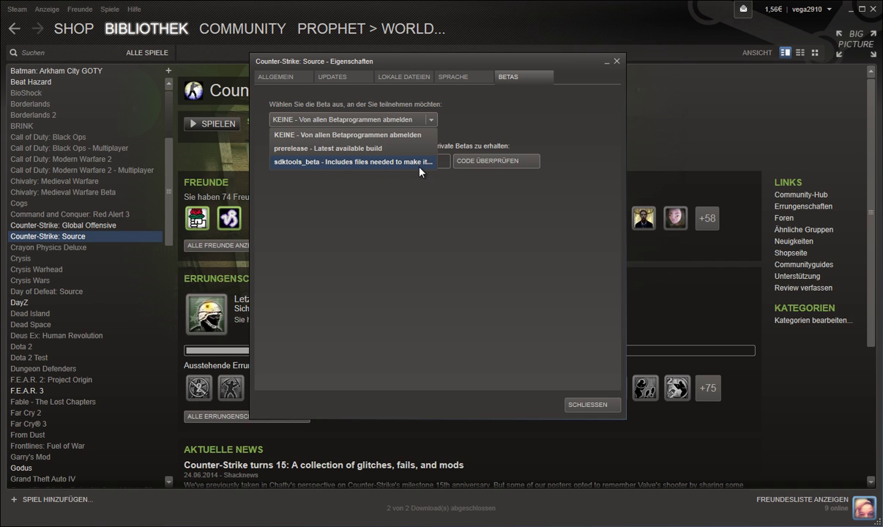
{"action": "left_click", "coordinate": [359, 167]}
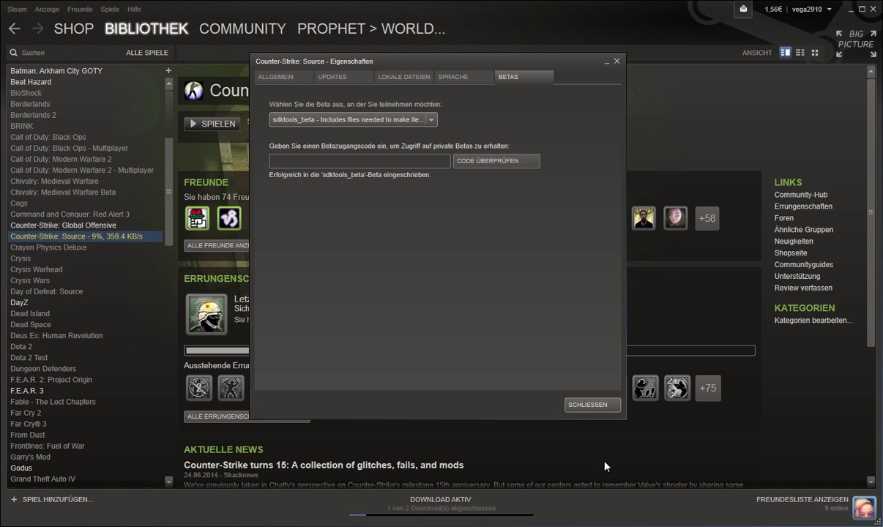
{"action": "left_click", "coordinate": [582, 411]}
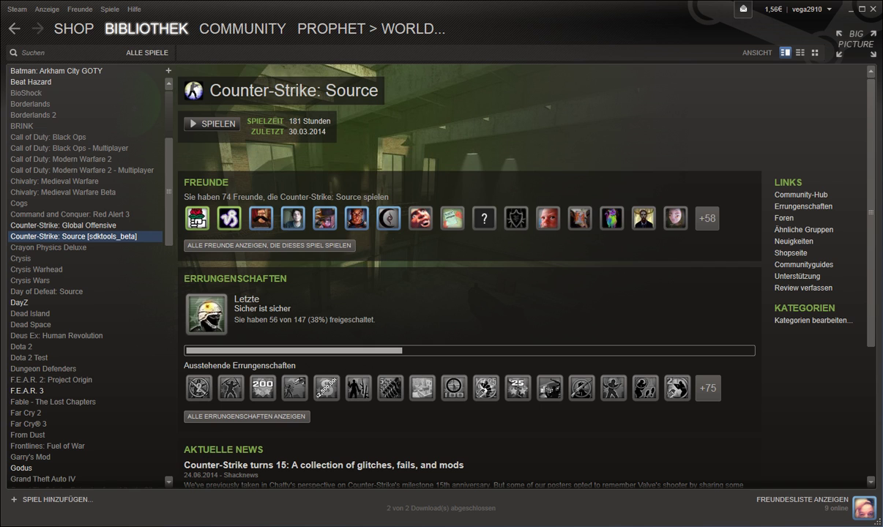
- Switch to Windows Explorer and open the bin folder under SteamApps, common, Counter-Strike Source
{"action": "key", "text": "alt+Tab"}
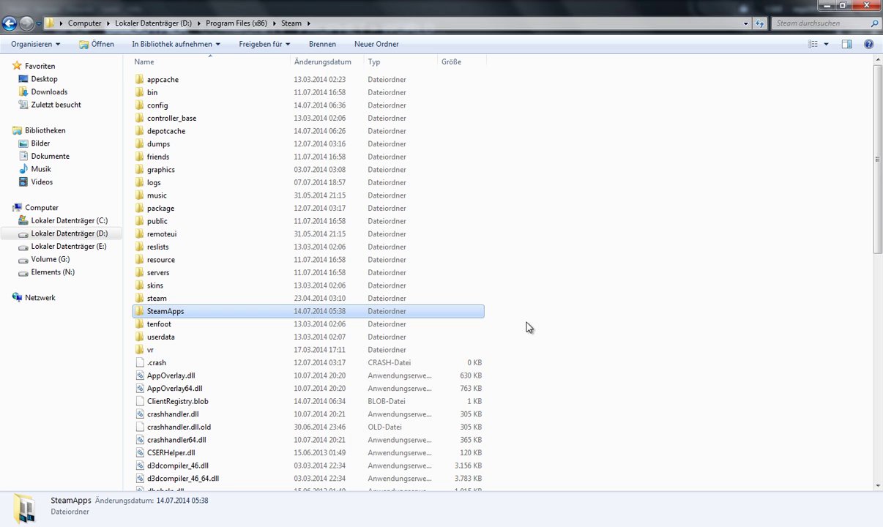
{"action": "double_click", "coordinate": [171, 315]}
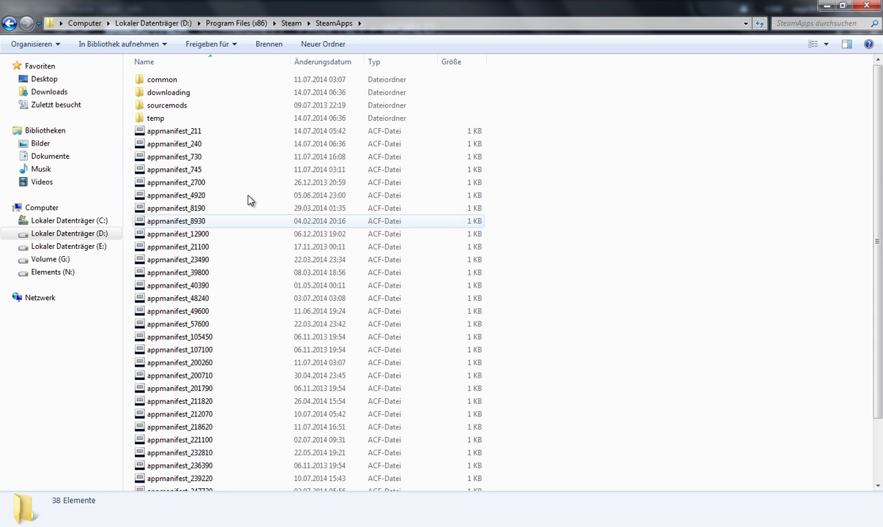
{"action": "double_click", "coordinate": [194, 82]}
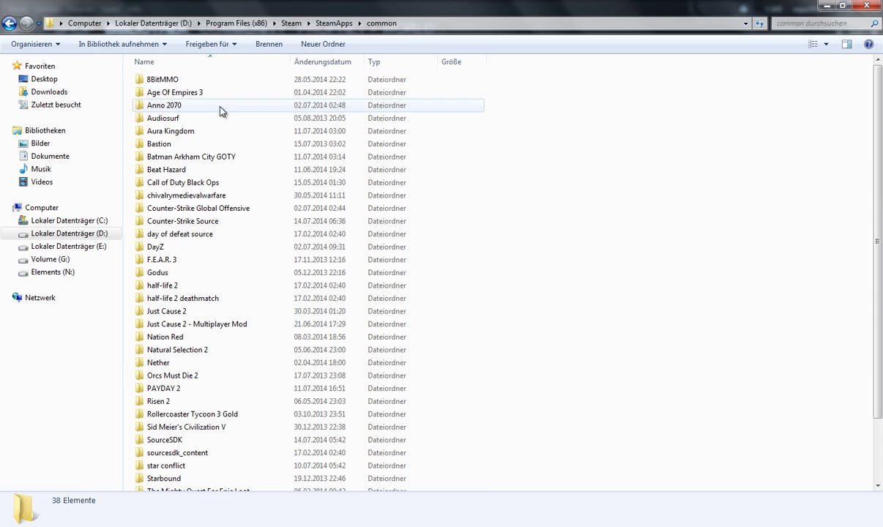
{"action": "double_click", "coordinate": [226, 224]}
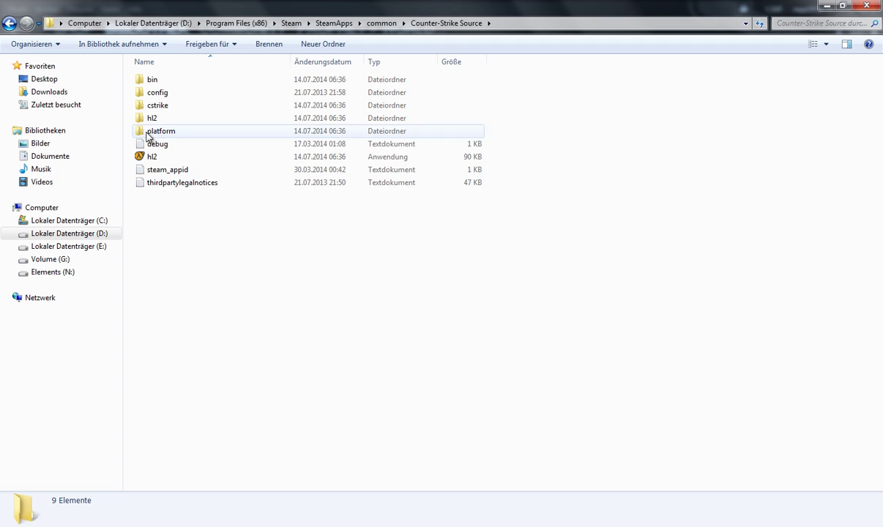
{"action": "double_click", "coordinate": [149, 83]}
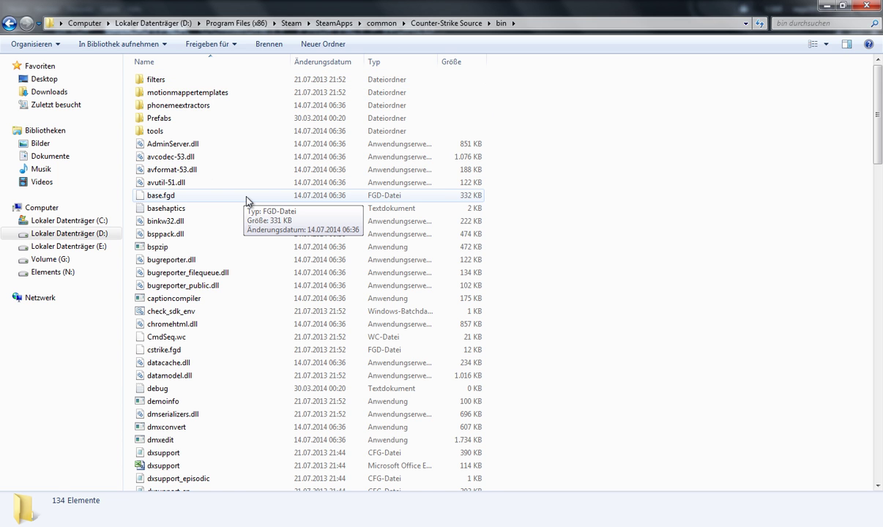
- Launch the hammer application from the Counter-Strike Source bin folder and create a new map
{"action": "scroll", "coordinate": [246, 200], "scroll_direction": "down", "scroll_amount": 7}
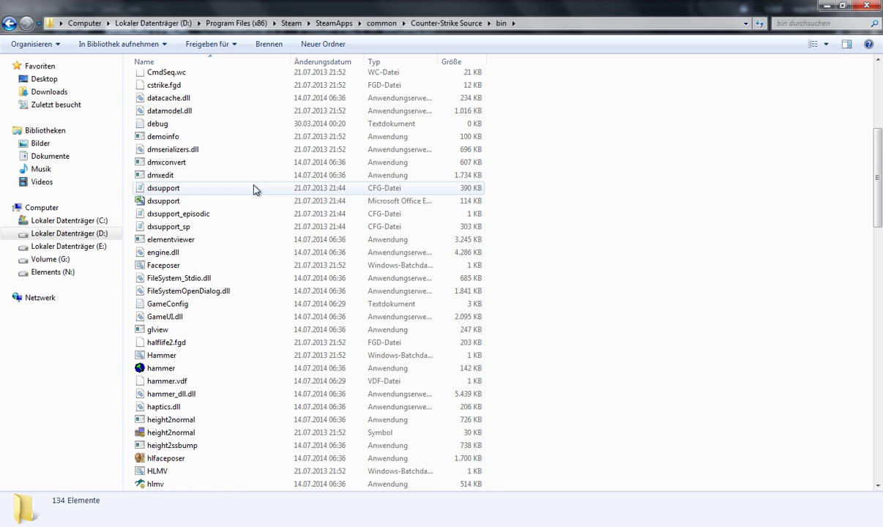
{"action": "left_click", "coordinate": [172, 368]}
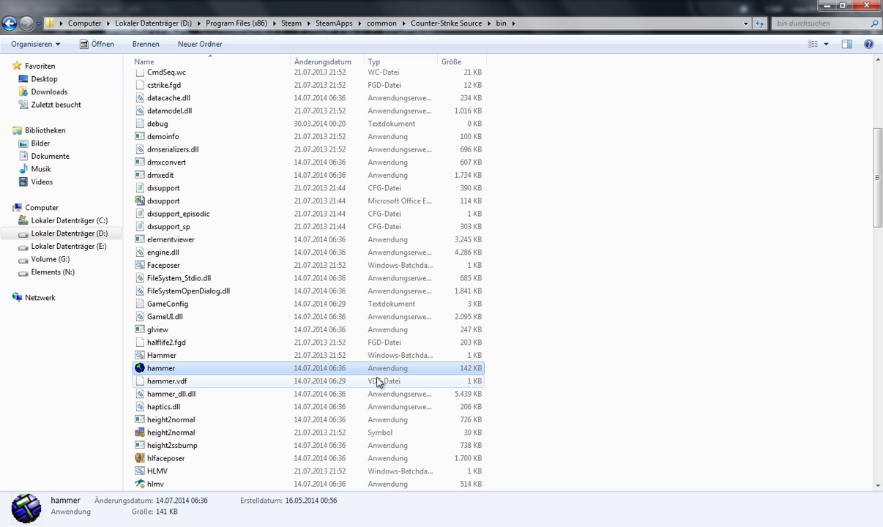
{"action": "right_click", "coordinate": [153, 373]}
{"action": "left_click", "coordinate": [229, 84]}
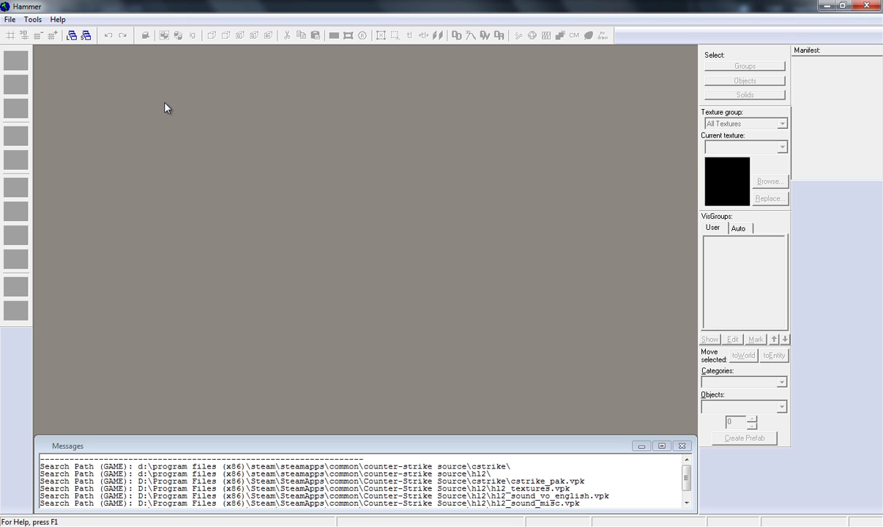
{"action": "left_click", "coordinate": [10, 19]}
{"action": "left_click", "coordinate": [24, 31]}
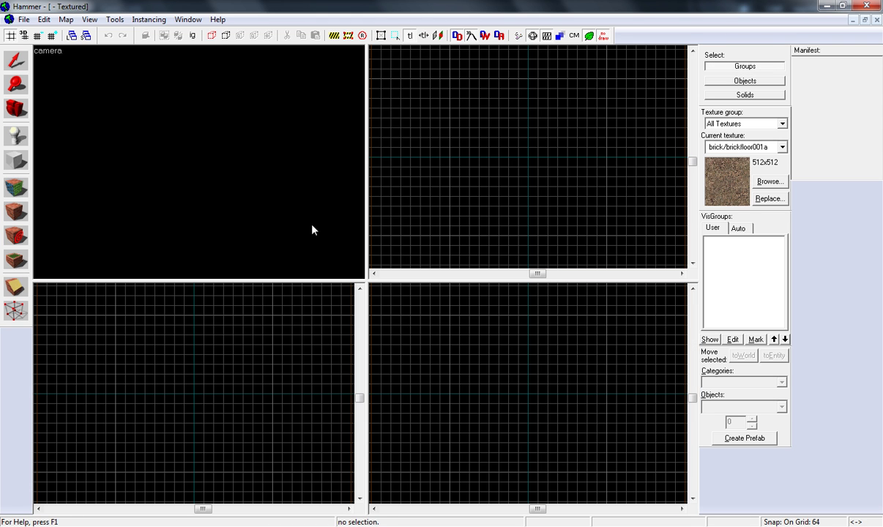
- Create a floor block about 896 × 1152 × 64 units with the brick/brickfloor001a texture, check it in the camera view and deselect it
{"action": "left_click", "coordinate": [15, 160]}
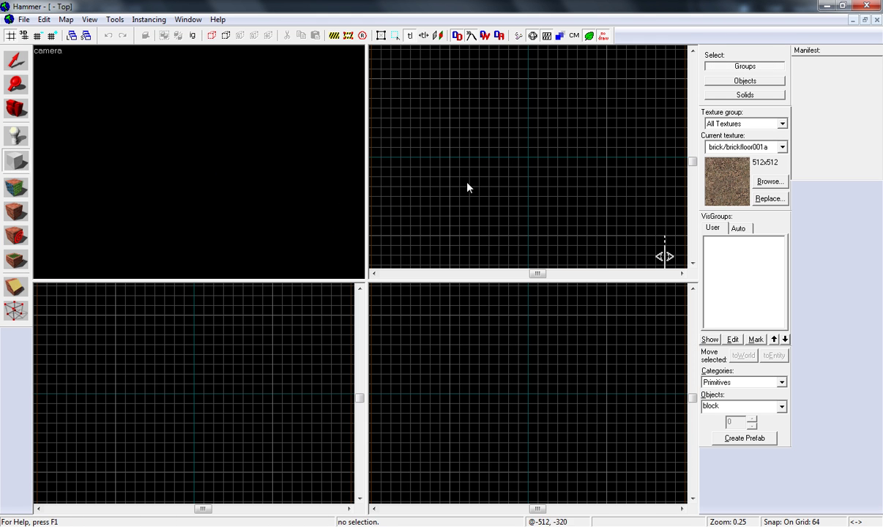
{"action": "left_click_drag", "start_coordinate": [450, 88], "coordinate": [593, 271]}
{"action": "key", "text": "Return"}
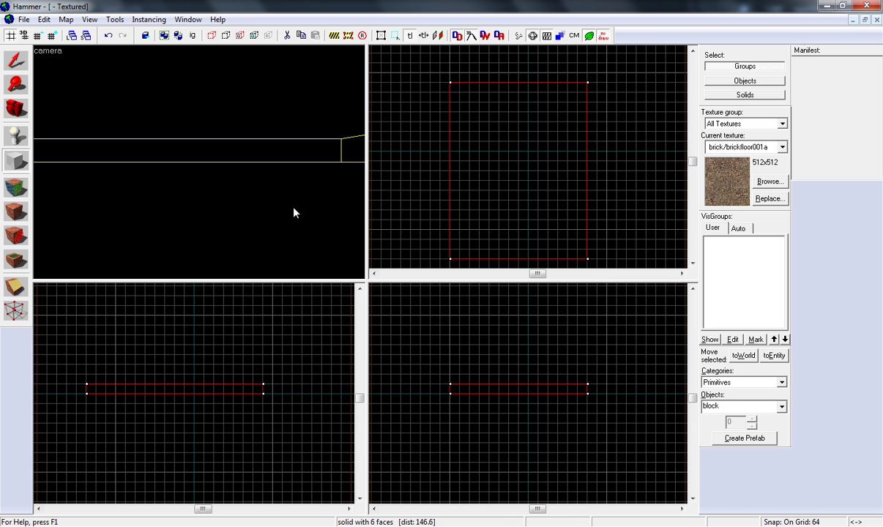
{"action": "left_click", "coordinate": [16, 60]}
{"action": "key", "text": "z"}
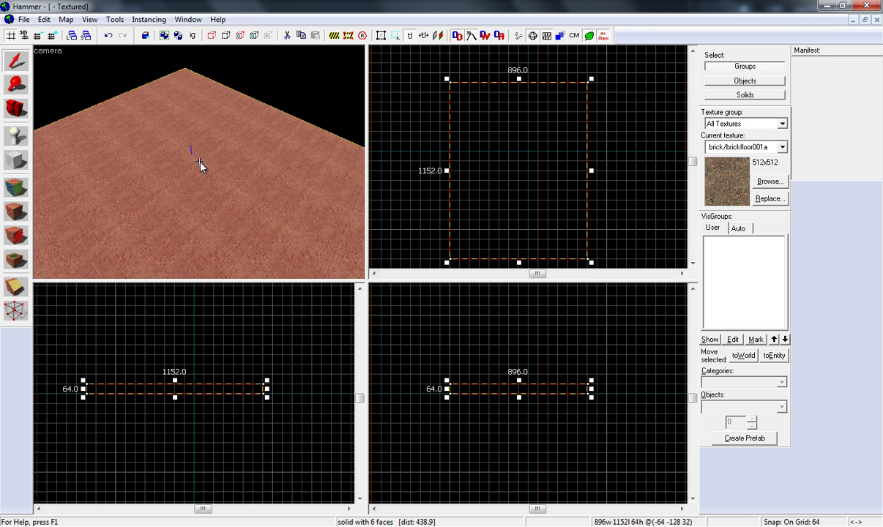
{"action": "key", "text": "s"}
{"action": "key", "text": "z"}
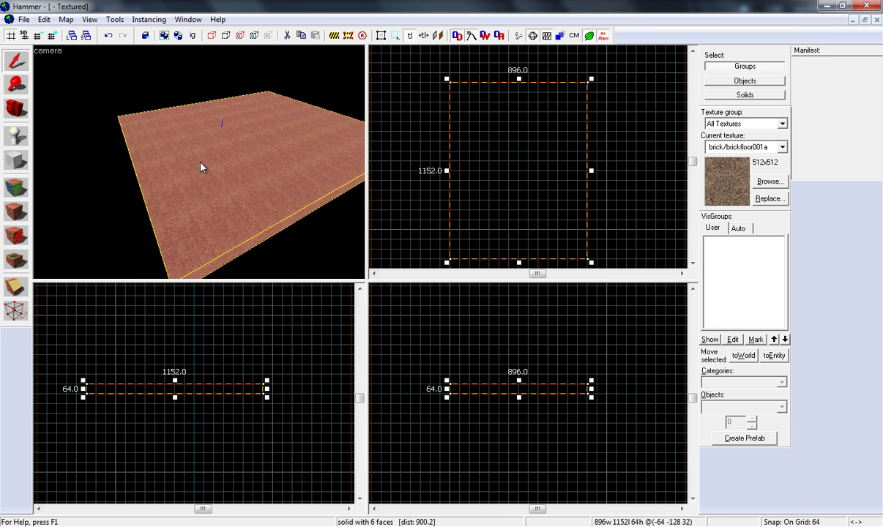
{"action": "left_click", "coordinate": [84, 173]}
{"action": "scroll", "coordinate": [142, 242], "scroll_direction": "down", "scroll_amount": 2}
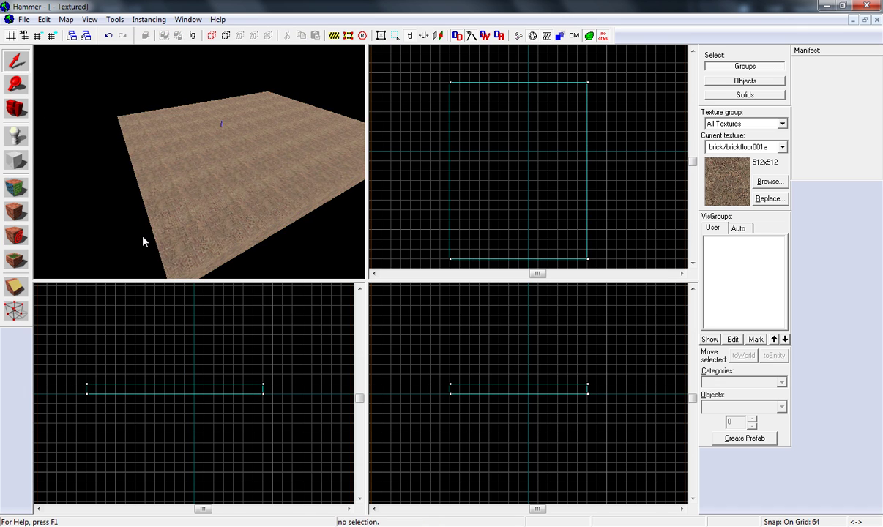